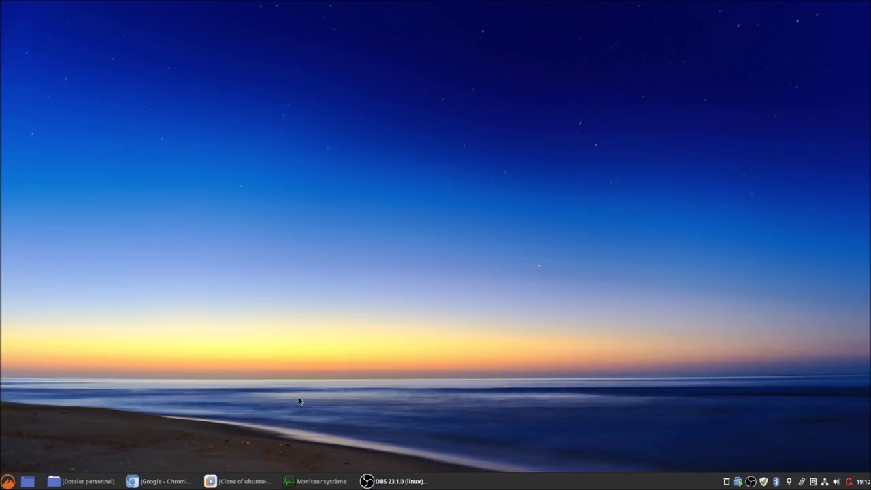
Bring the host's open windows back up and switch to the Ubuntu 19.04 virtual machine in VMware Workstation
left_click(111, 483)
left_click(180, 486)
left_click(239, 483)
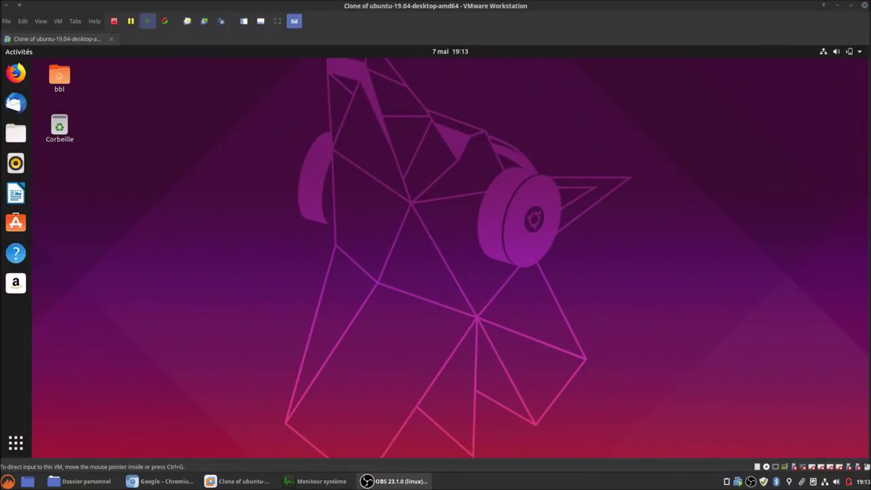
key("ctrl+alt+Down")
left_click(288, 136)
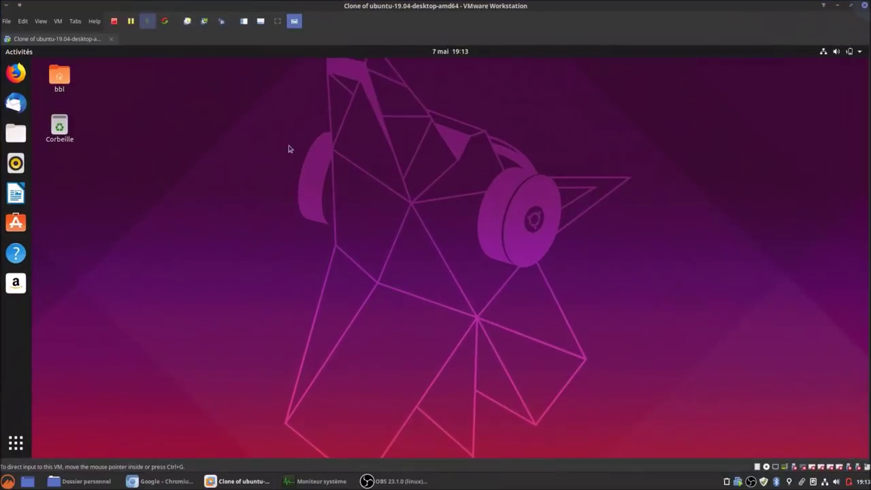
Search the installed applications for "logi" and launch Logiciels Ubuntu
left_click(17, 449)
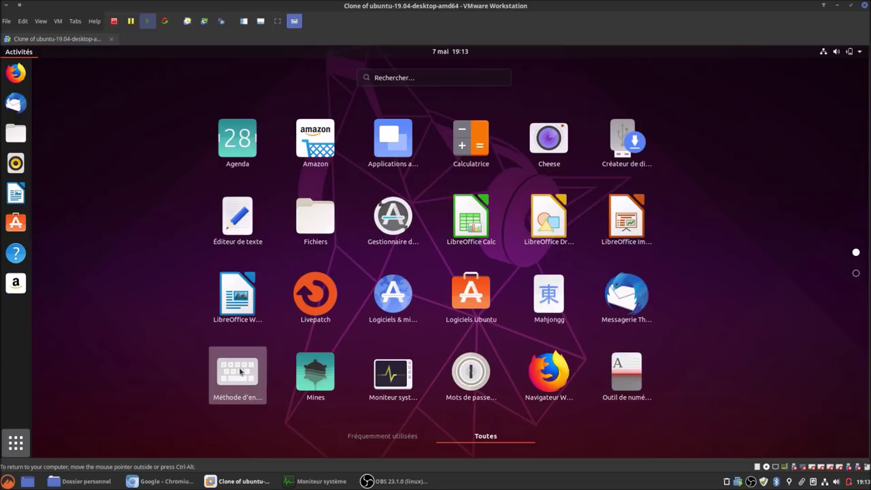
type("logi")
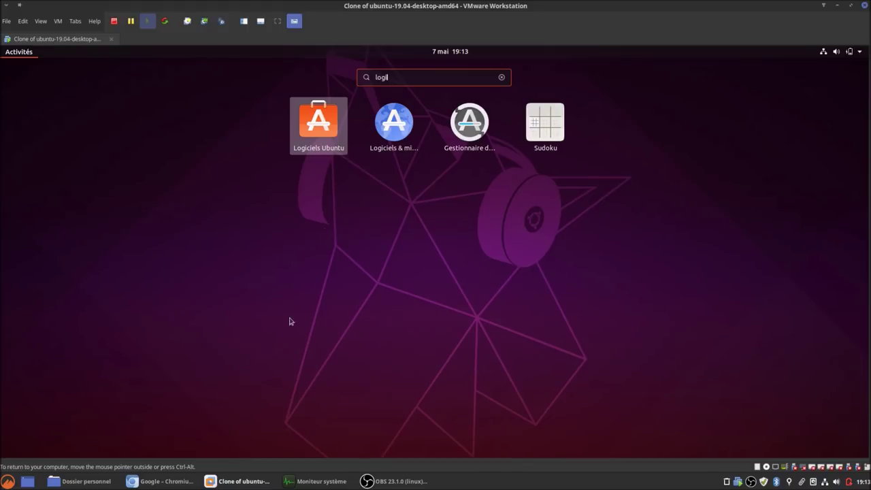
left_click(319, 124)
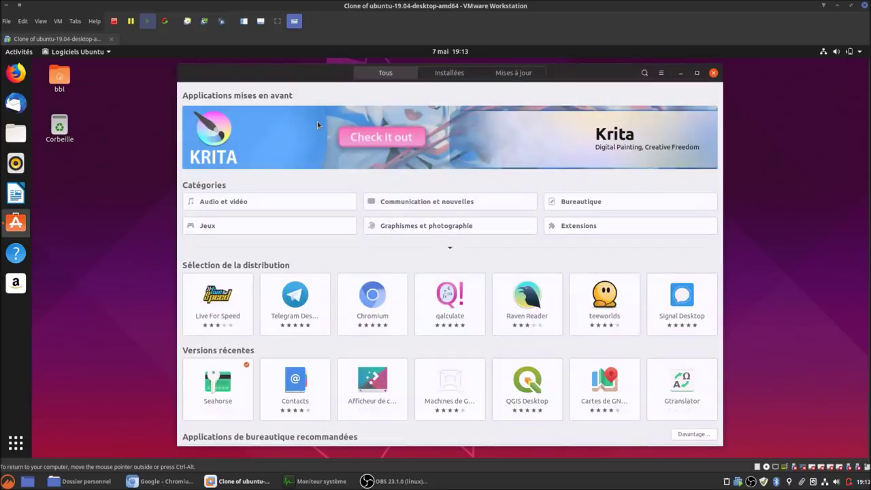
Search the software store for "ajustement" and open the Ajustements de GNOME page
left_click(645, 73)
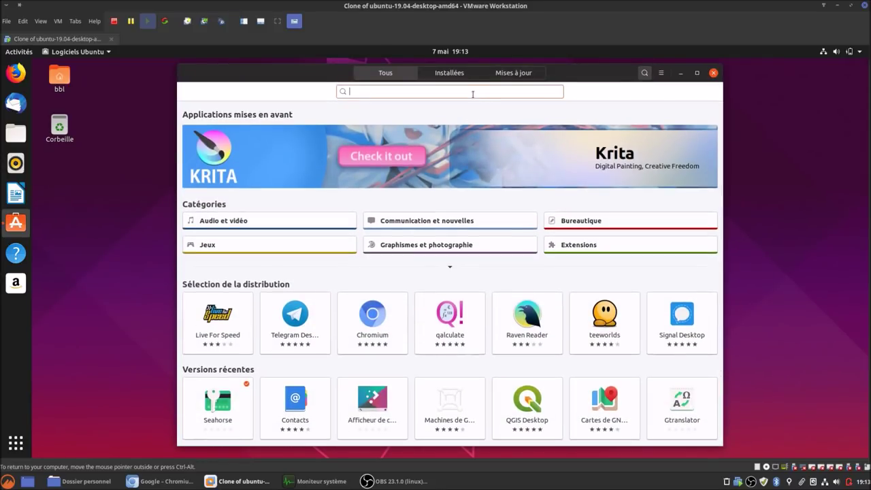
type("ajust")
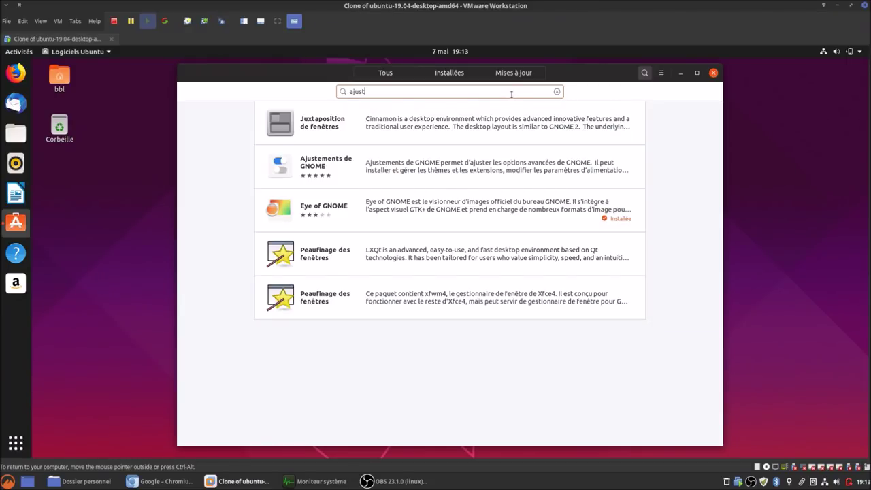
type("em")
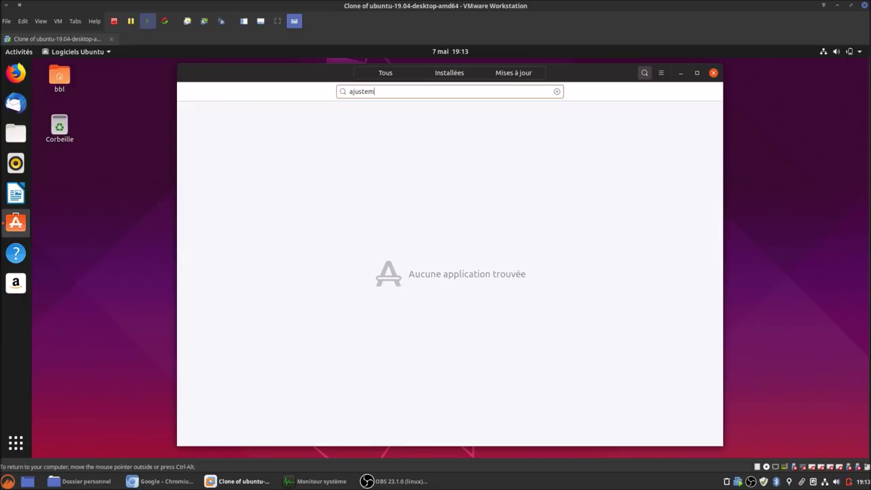
type("ent")
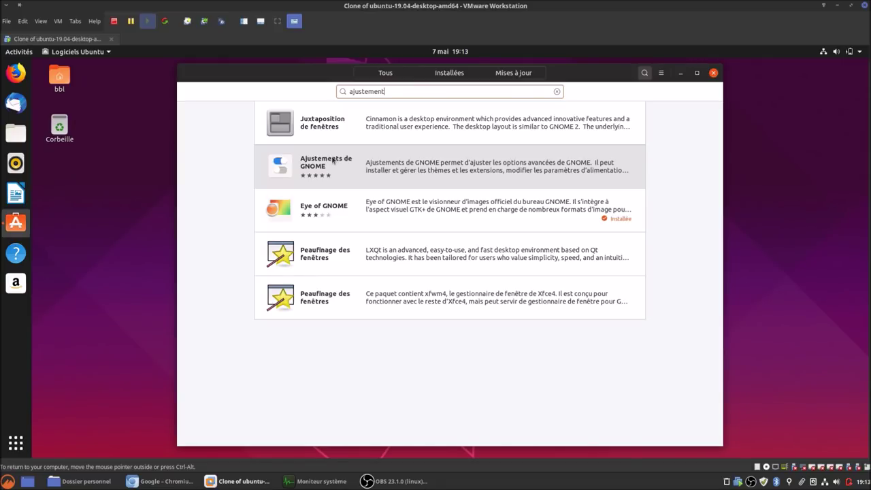
left_click(333, 160)
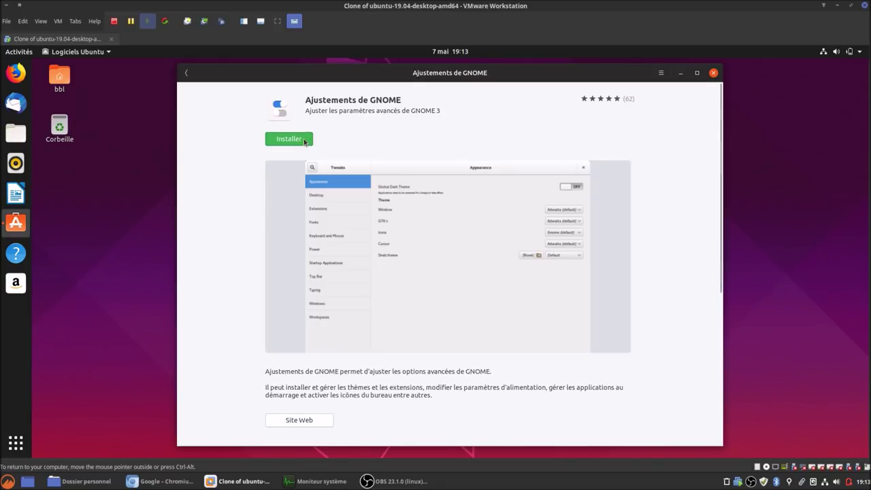
Install Ajustements de GNOME, entering the account password to authenticate
left_click(305, 140)
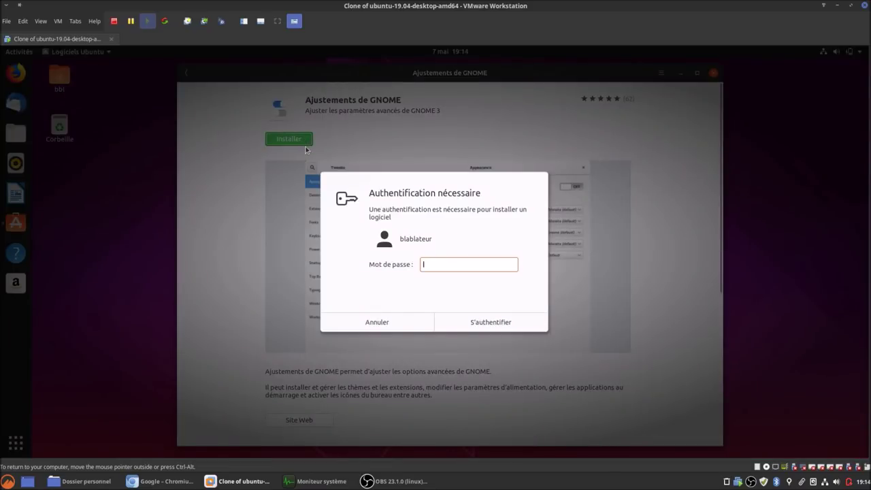
type("••••••")
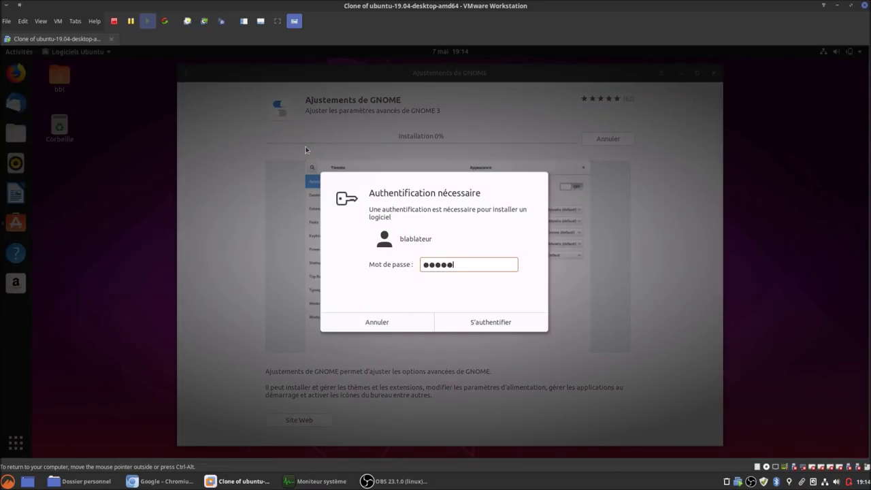
key("Return")
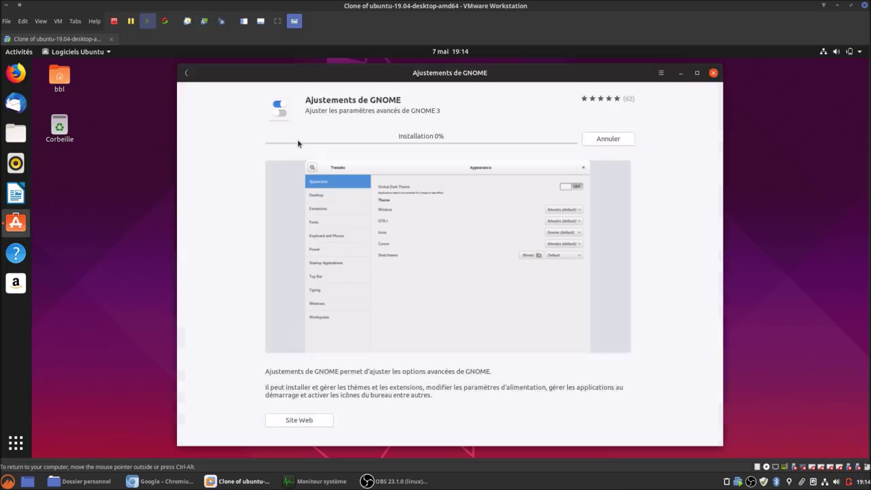
Examine the Arrière-plan and Dock options in the system settings, and close the settings window
left_click(860, 54)
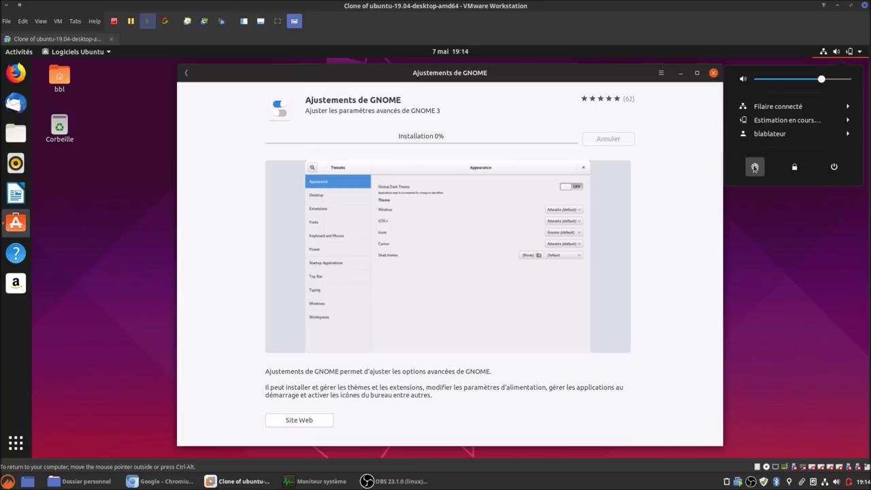
left_click(753, 167)
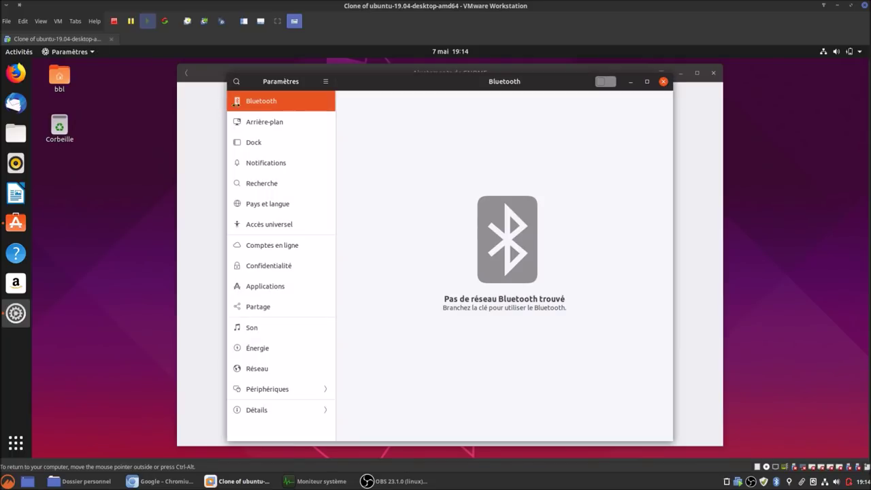
left_click(271, 125)
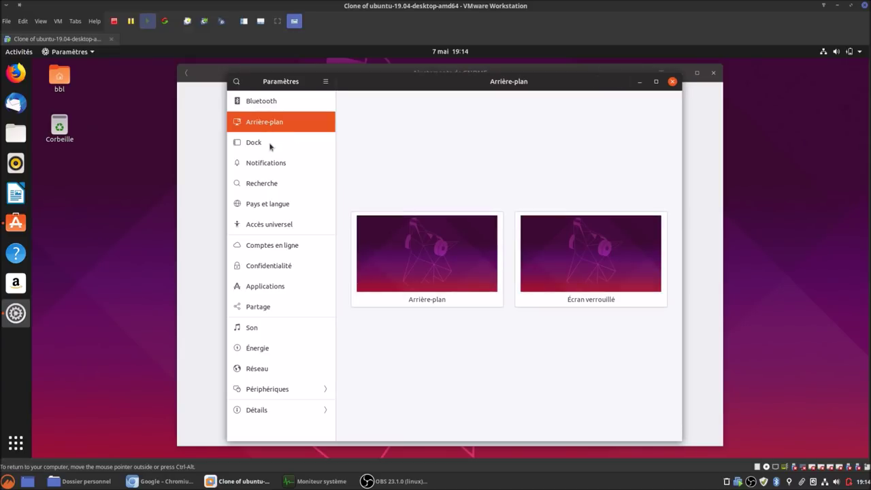
left_click(255, 145)
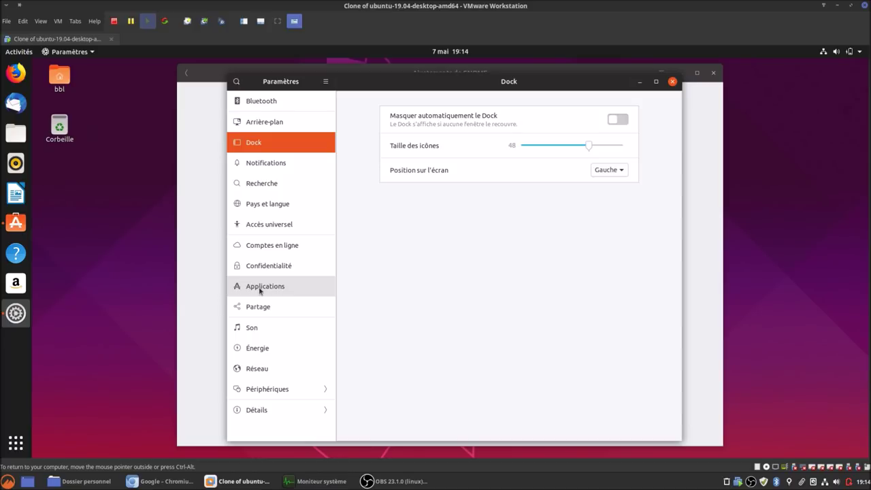
left_click(672, 81)
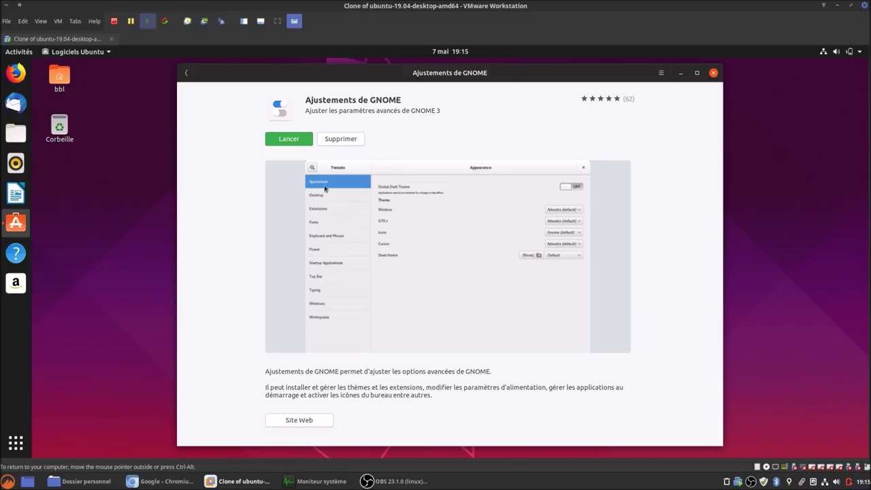
Launch the installed Ajustements de GNOME application and close the software store window
left_click(298, 139)
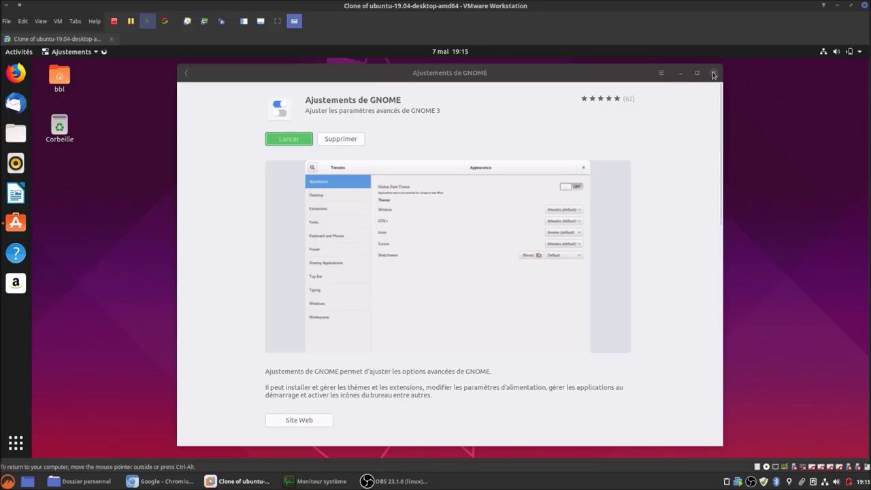
left_click(713, 74)
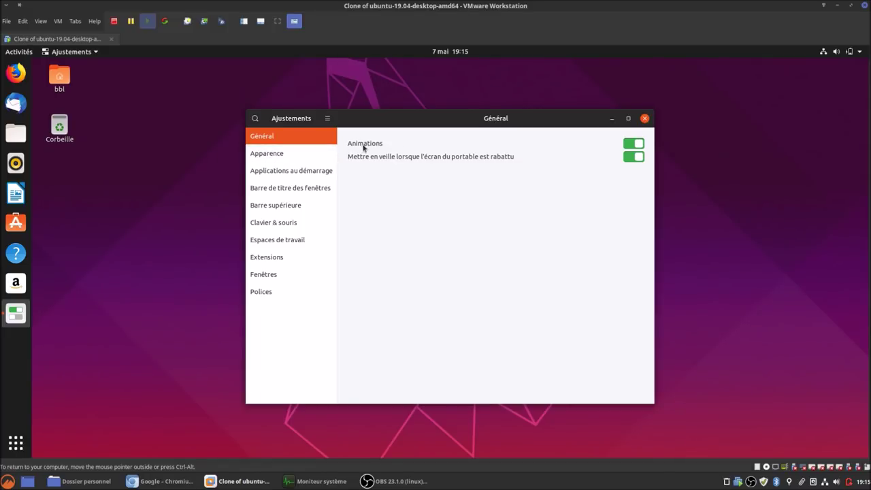
Minimize, restore, maximize and unmaximize the Ajustements window to view the window animations
left_click(611, 120)
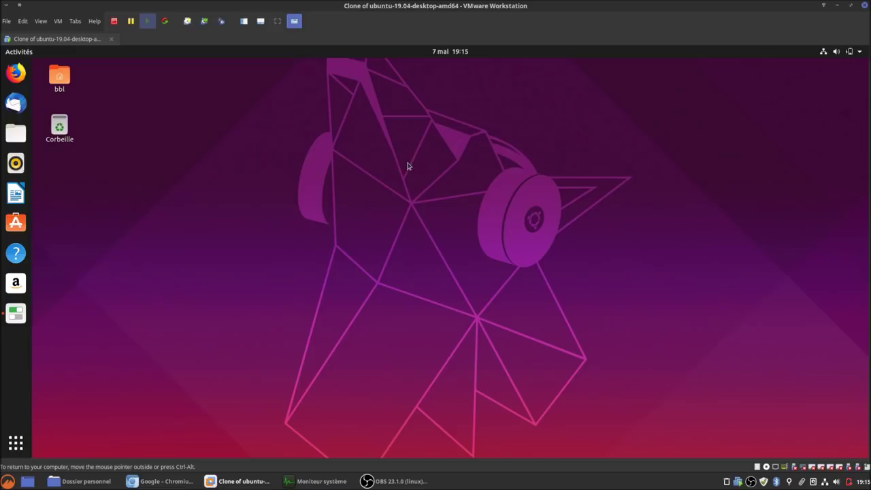
left_click(16, 313)
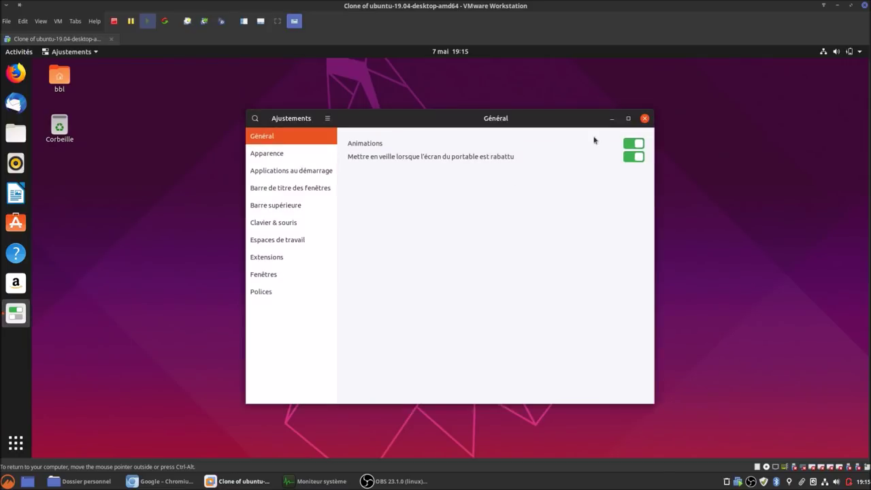
left_click(628, 118)
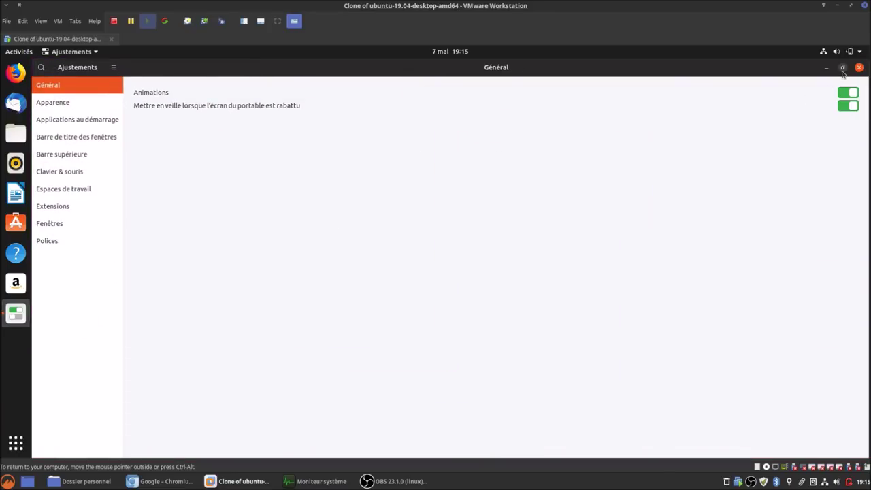
left_click(843, 66)
Try minimizing and maximizing the Ajustements window with Animations turned off, and turn Animations back on
left_click(653, 143)
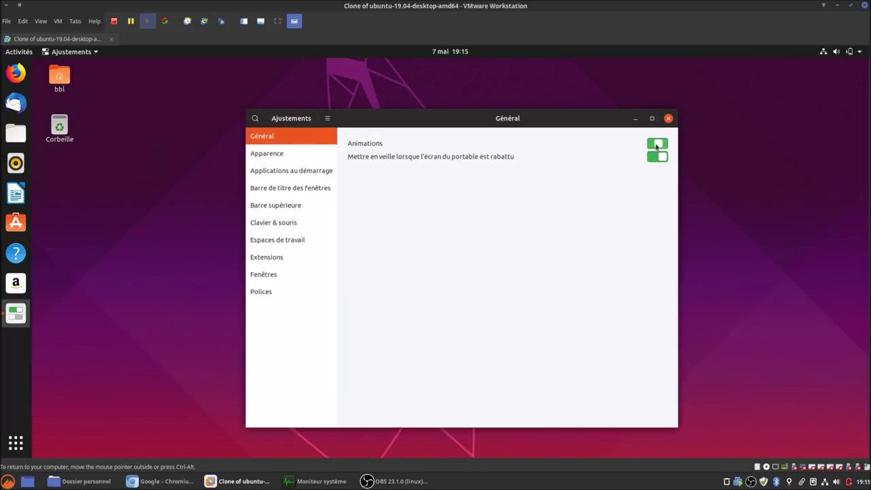
left_click(634, 119)
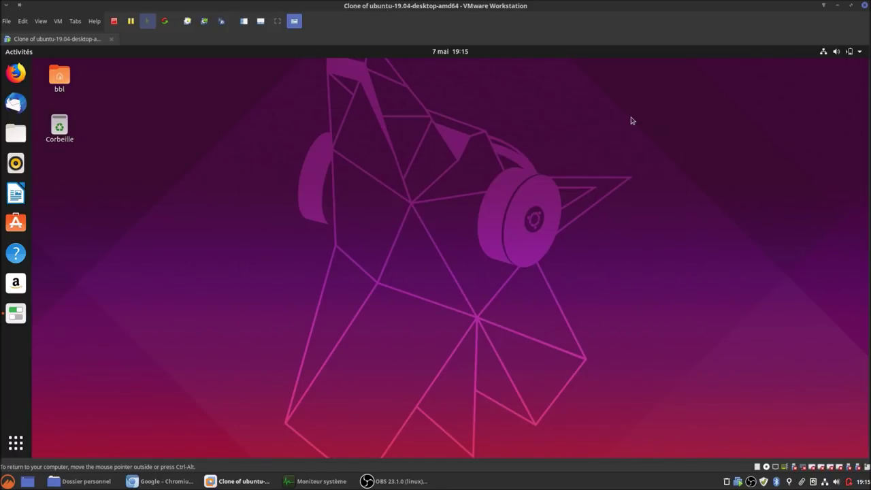
left_click(15, 312)
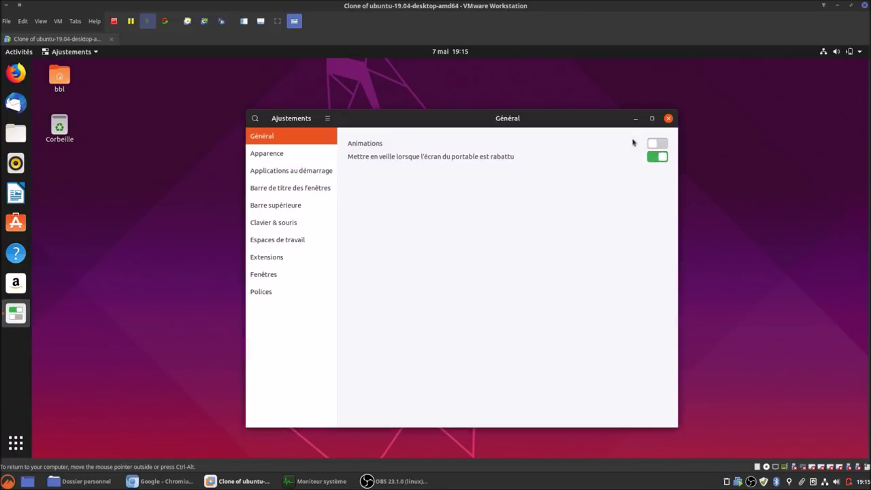
left_click(652, 119)
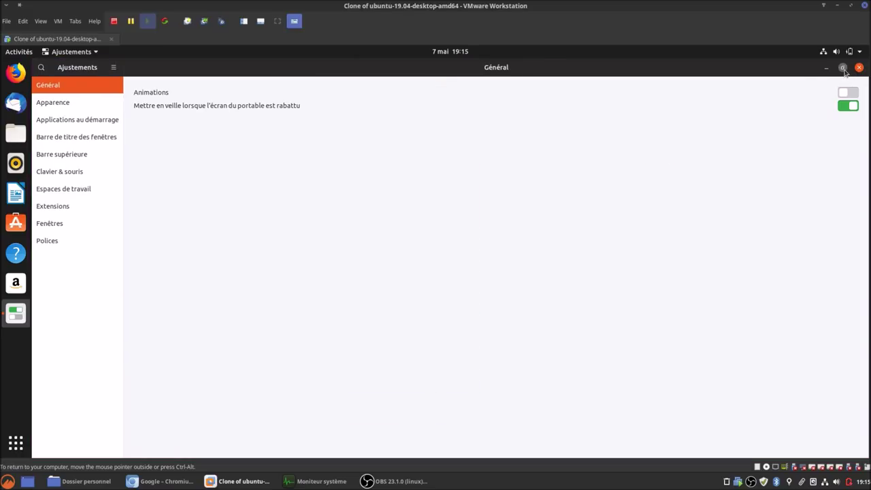
left_click(843, 67)
left_click_drag(548, 123, 551, 119)
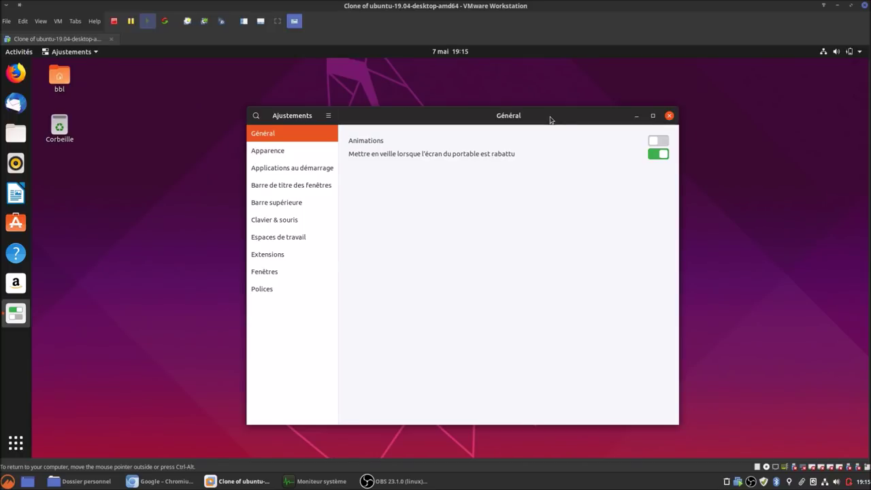
left_click(654, 141)
Set the Applications theme to Yaru-dark in the Apparence settings
left_click(304, 151)
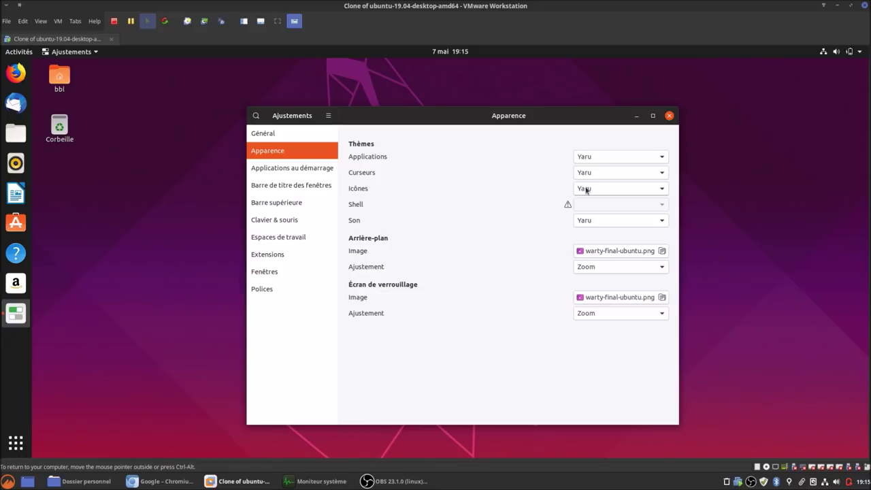
left_click(657, 156)
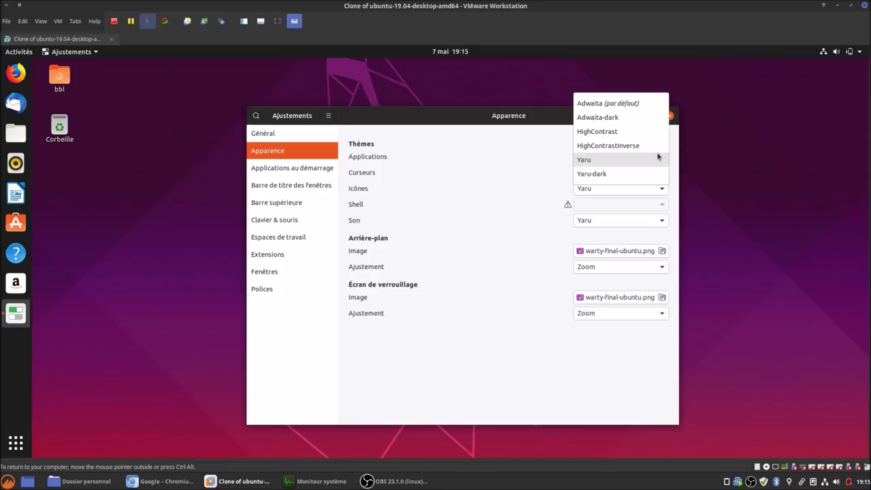
key("Escape")
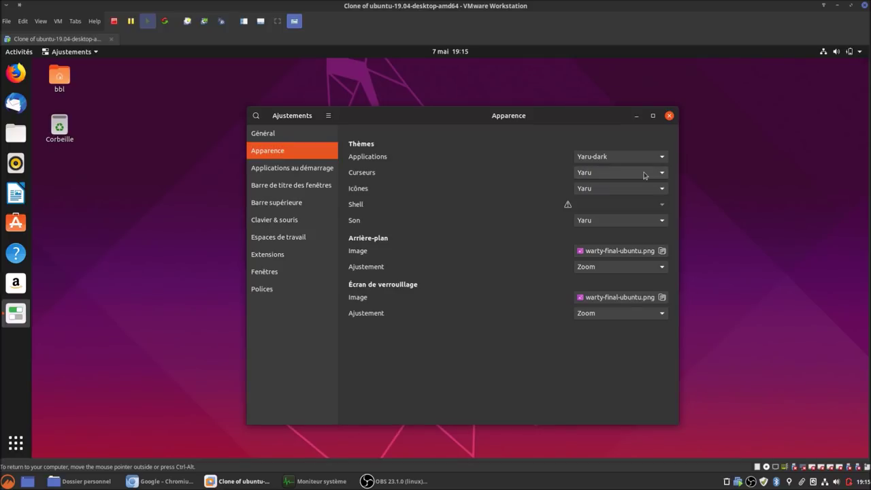
Set the Curseurs theme to DMZ-Black and keep Yaru as the Icônes theme
left_click(643, 173)
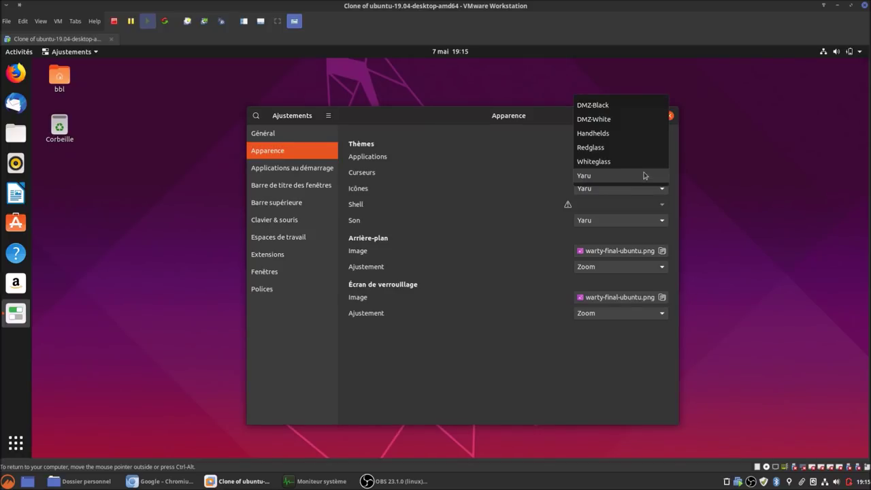
left_click(644, 175)
left_click(643, 174)
left_click(617, 110)
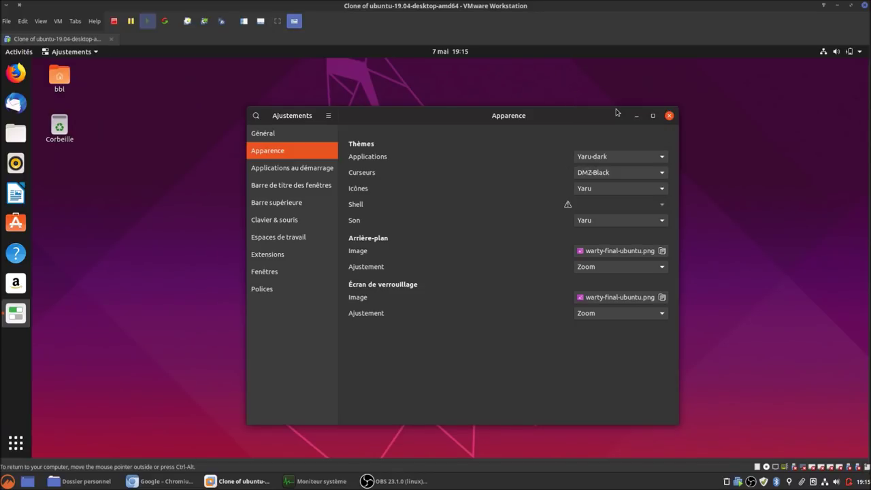
left_click(602, 190)
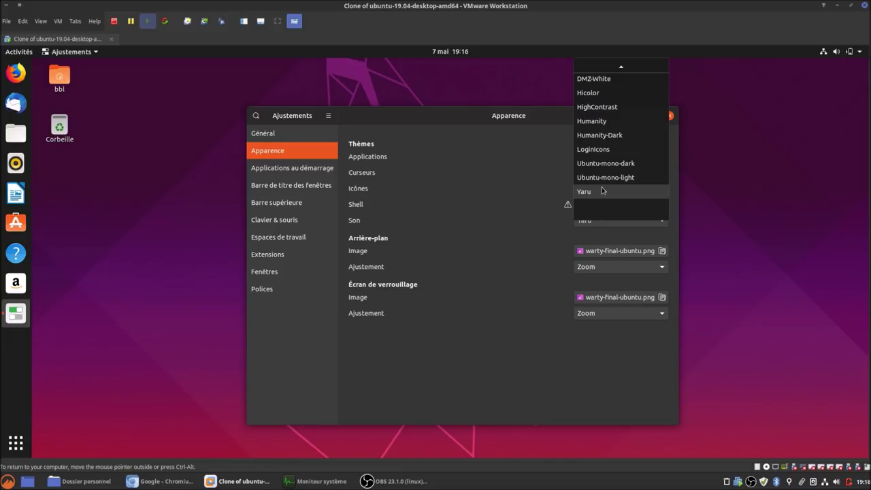
left_click(603, 191)
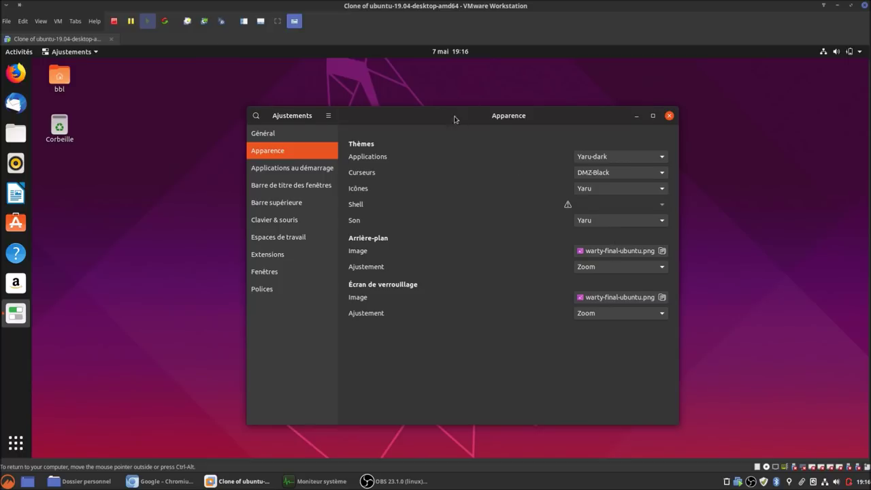
Open the Arrière-plan page of the system Paramètres and move its window and the Ajustements window apart
left_click_drag(460, 120, 430, 110)
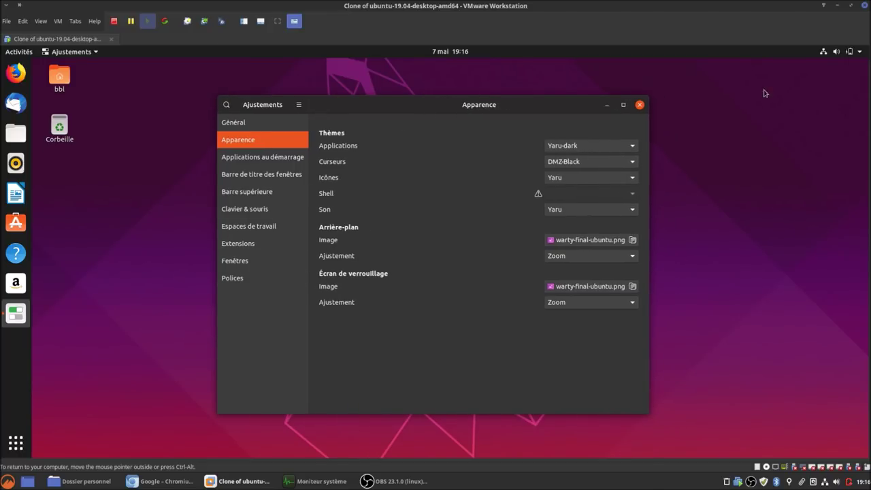
left_click(859, 57)
left_click(754, 167)
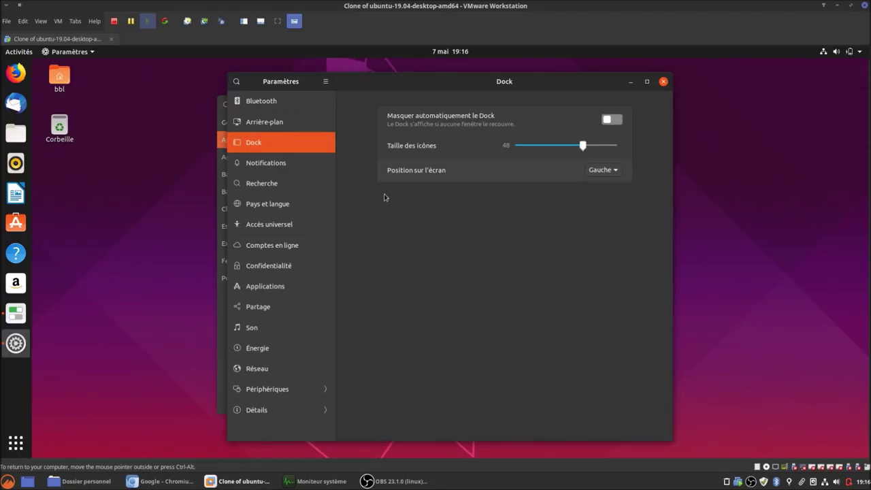
left_click(275, 123)
left_click_drag(409, 85, 592, 96)
left_click_drag(340, 107, 235, 121)
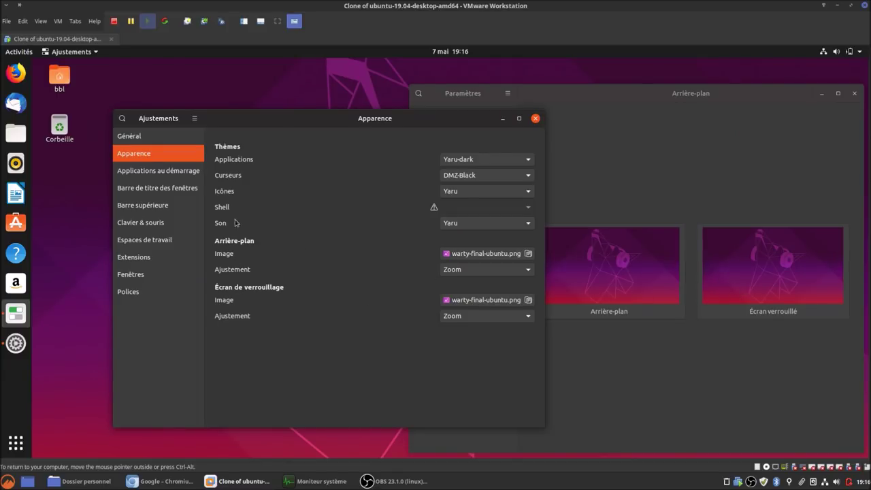
View the Applications au démarrage page in Ajustements and search the installed applications for "appl"
left_click(176, 174)
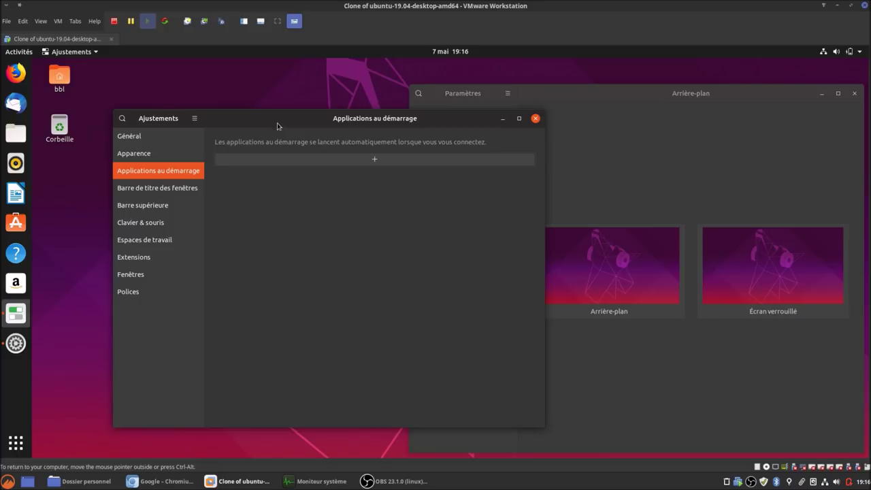
left_click(16, 443)
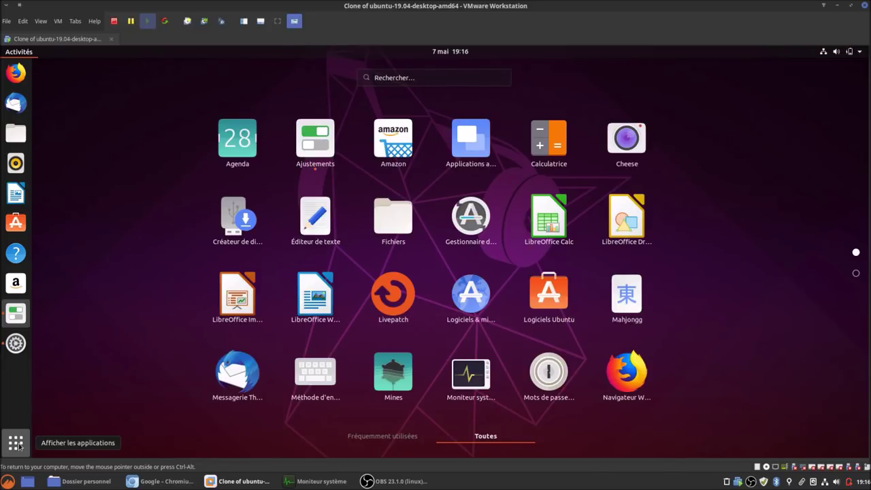
type("appl")
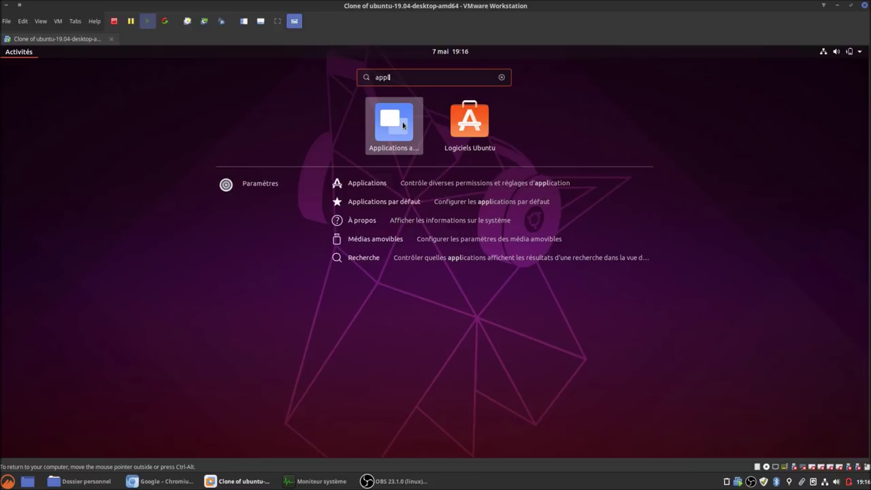
key("Escape")
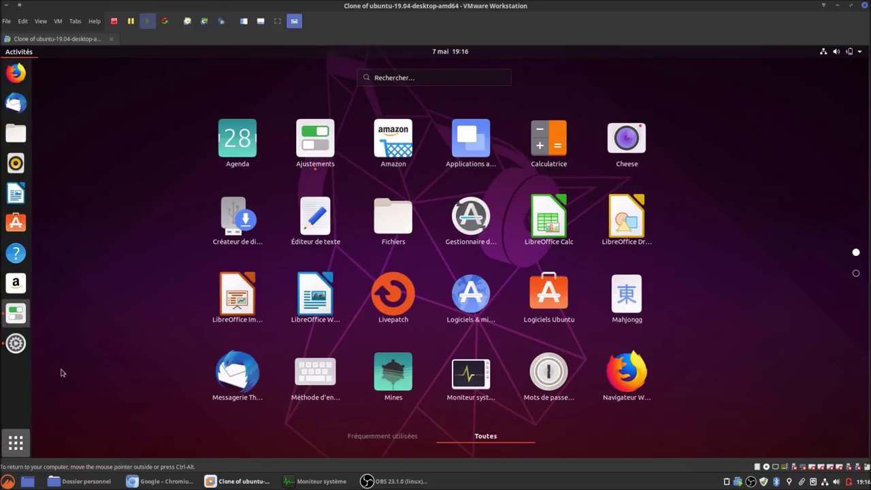
key("Escape")
left_click(314, 210)
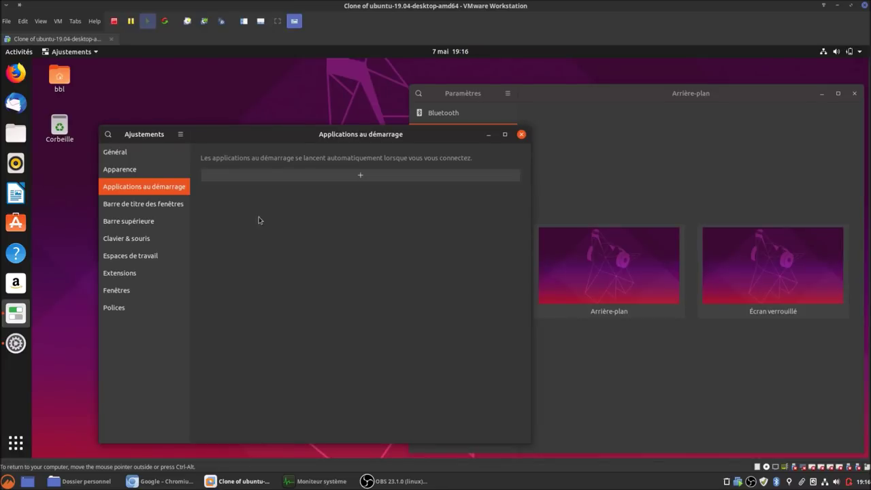
Try the window title bar with Maximiser and Minimiser off and Emplacement at Gauche, and restore the Droite placement and both buttons
left_click(158, 206)
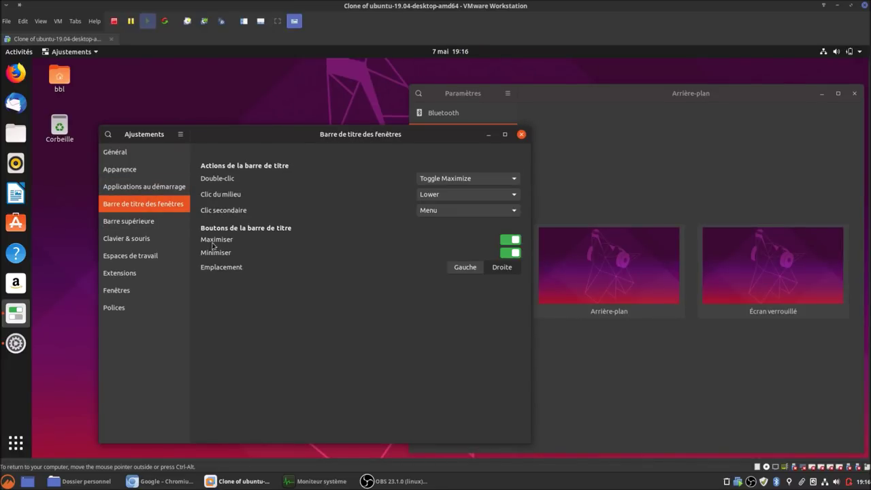
left_click(510, 241)
left_click(512, 255)
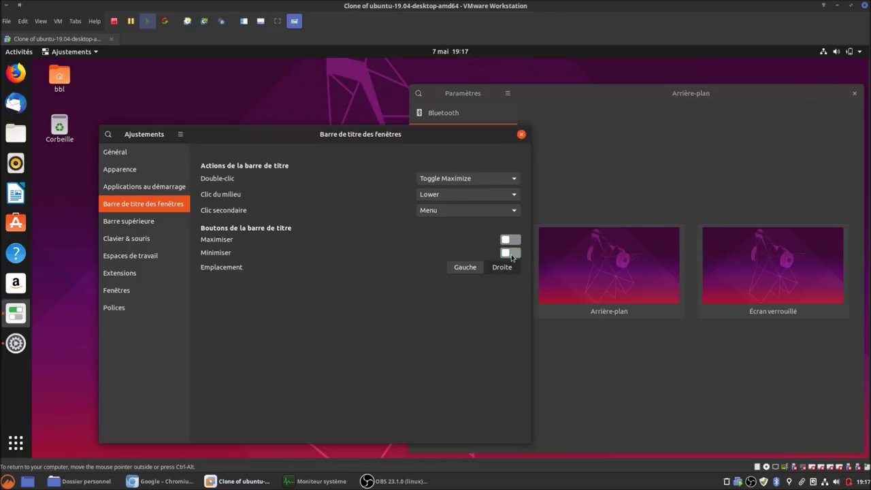
left_click(465, 267)
left_click(500, 268)
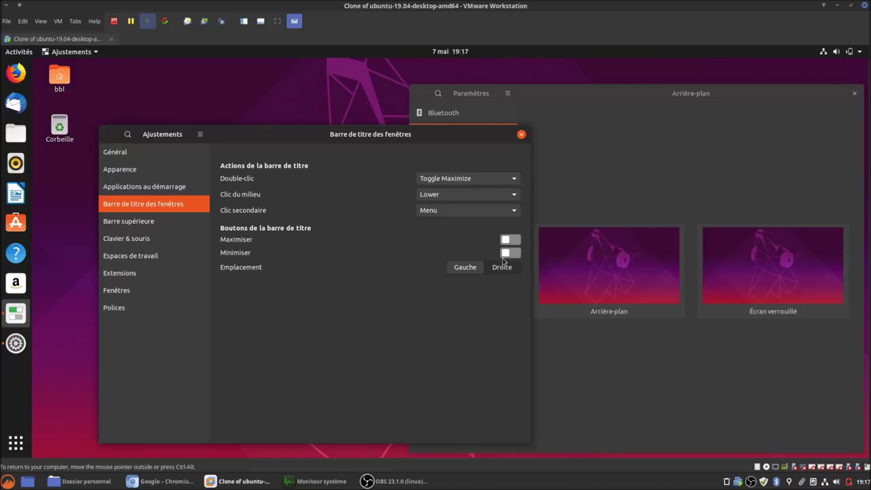
left_click(509, 253)
left_click(507, 241)
Try Menu de l'application off and Pourcentage de la batterie on in the Barre supérieure settings, and revert both
left_click(126, 224)
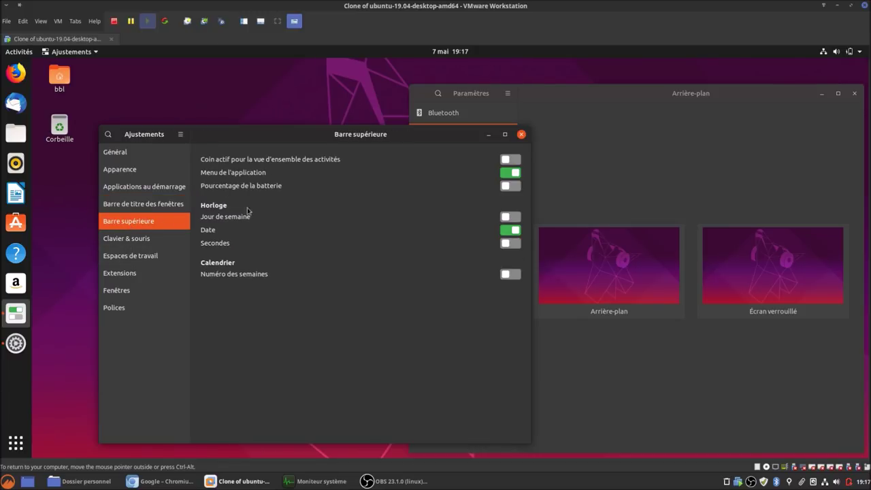
left_click(515, 172)
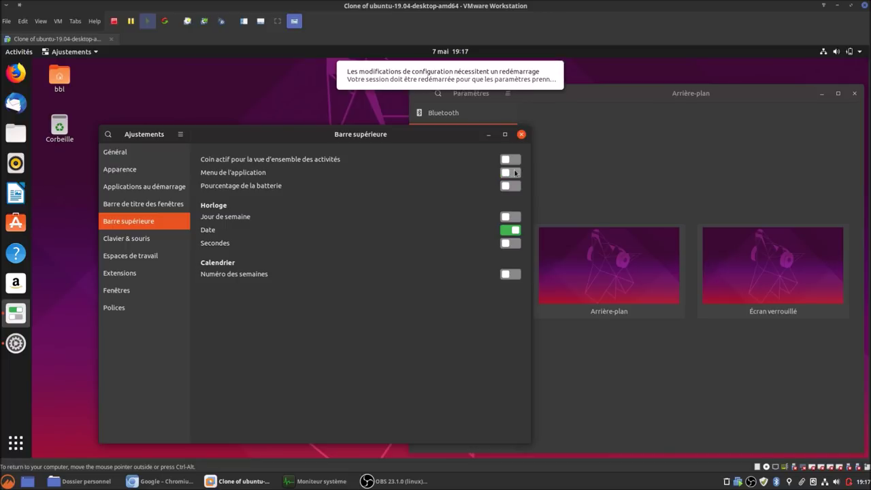
left_click(511, 173)
left_click(511, 187)
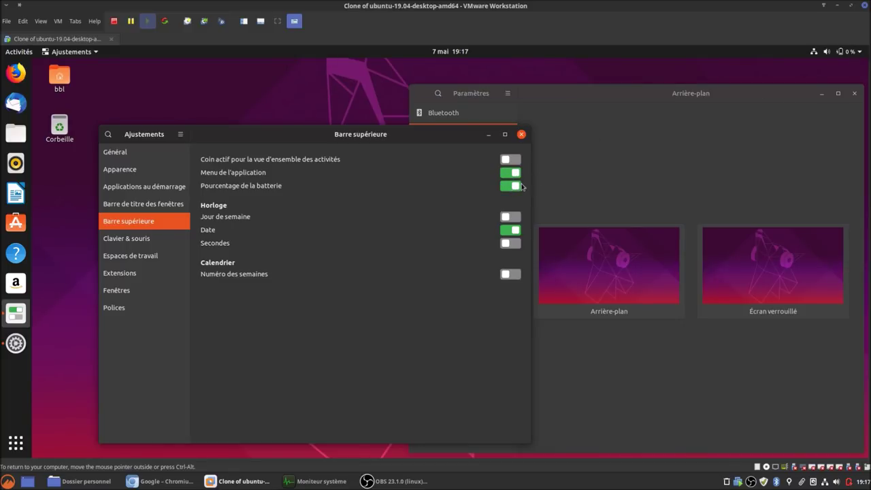
left_click(511, 188)
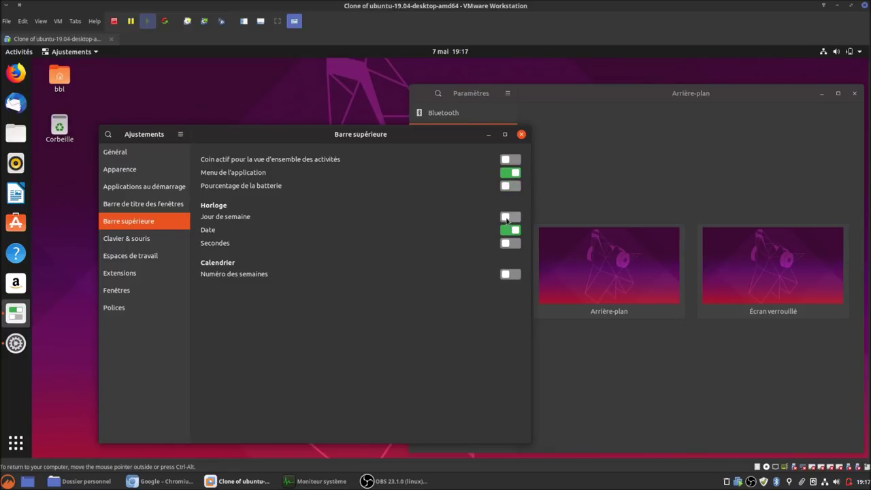
Try toggling the Jour de semaine, Date and Secondes options of the Horloge, returning each to its original state
left_click(507, 218)
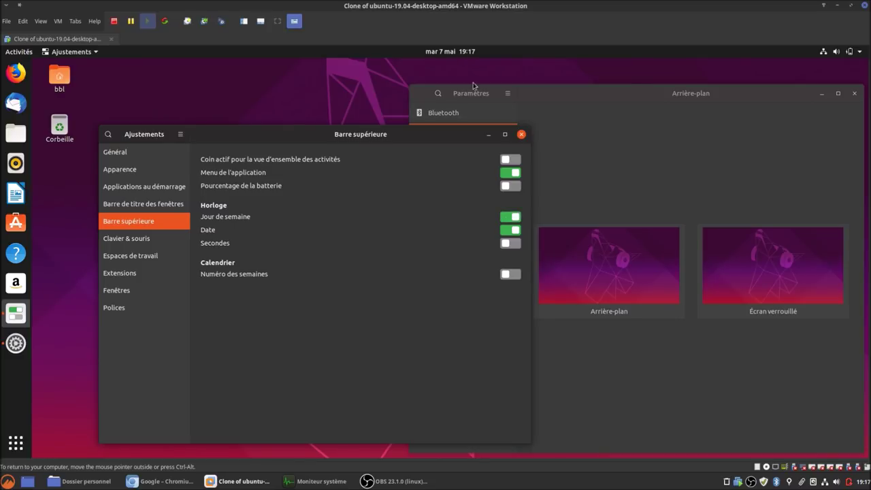
left_click(516, 218)
left_click(511, 232)
left_click(510, 230)
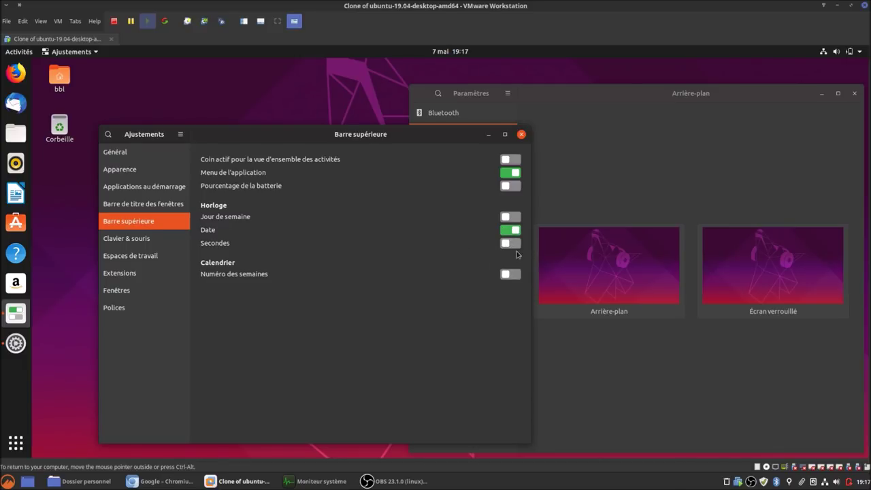
left_click(506, 244)
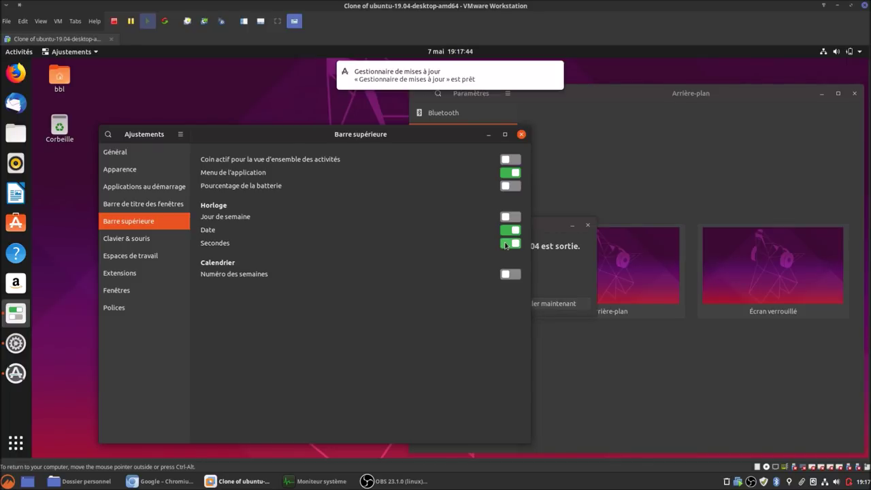
left_click(506, 245)
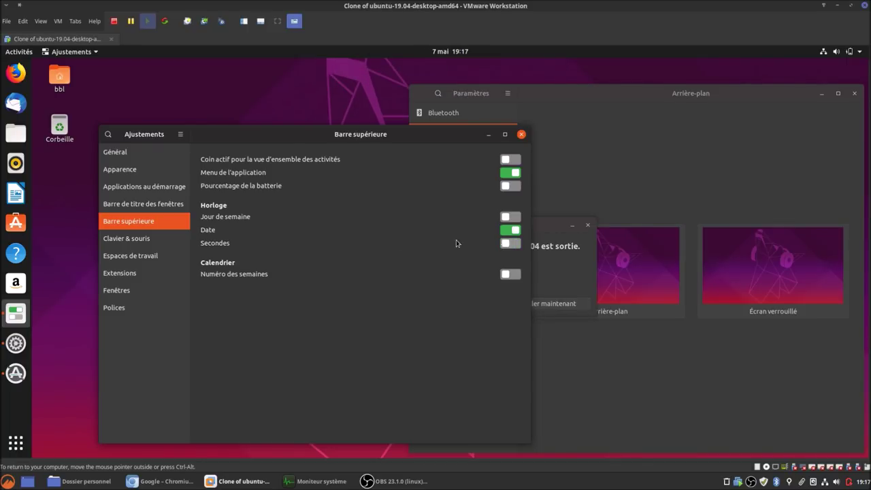
Turn on Numéro des semaines for the Calendrier, viewing the top bar calendar before and after the change
left_click(460, 54)
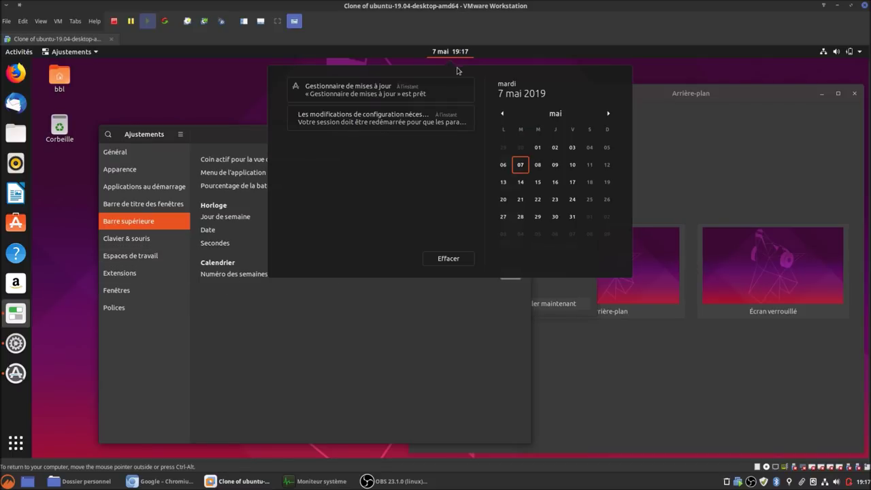
left_click(418, 345)
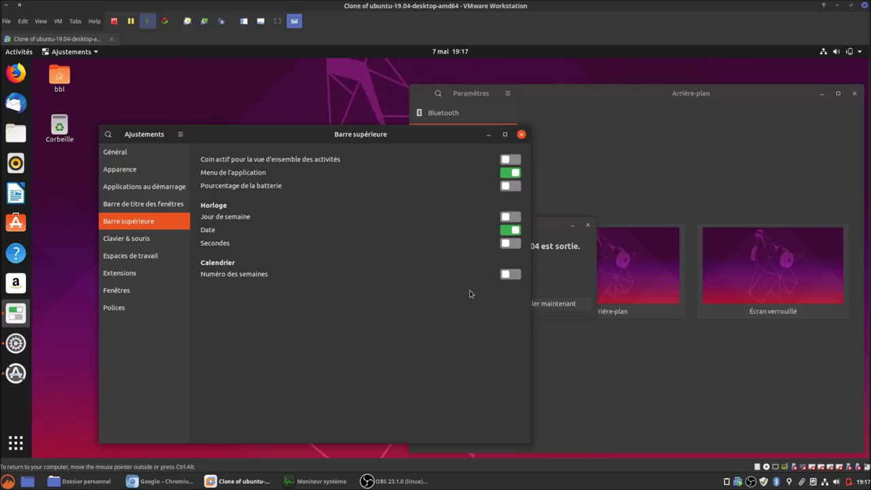
left_click(506, 276)
left_click(436, 51)
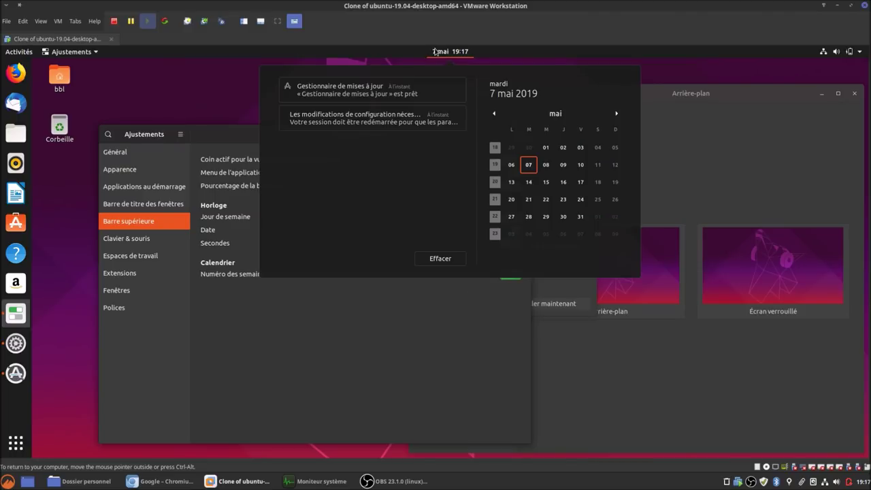
left_click(444, 342)
Look through the Clavier & souris, Espaces de travail, Extensions, Fenêtres and Polices pages of Ajustements
left_click(128, 238)
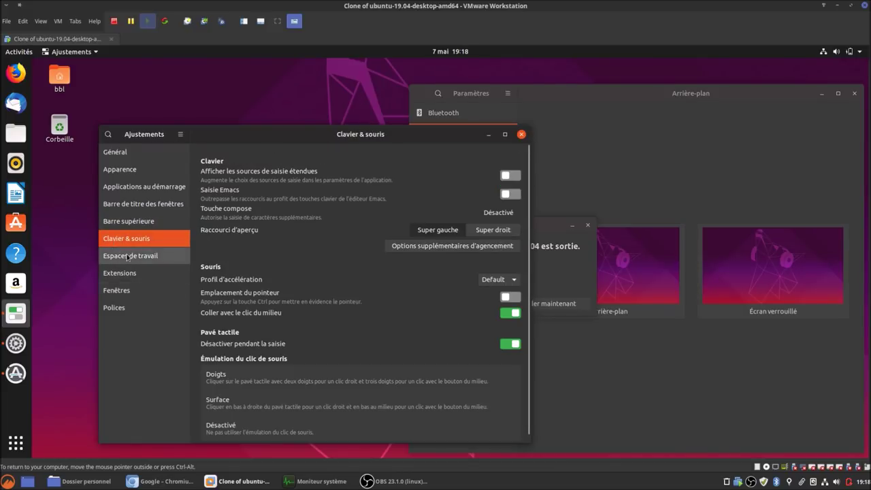
left_click(127, 256)
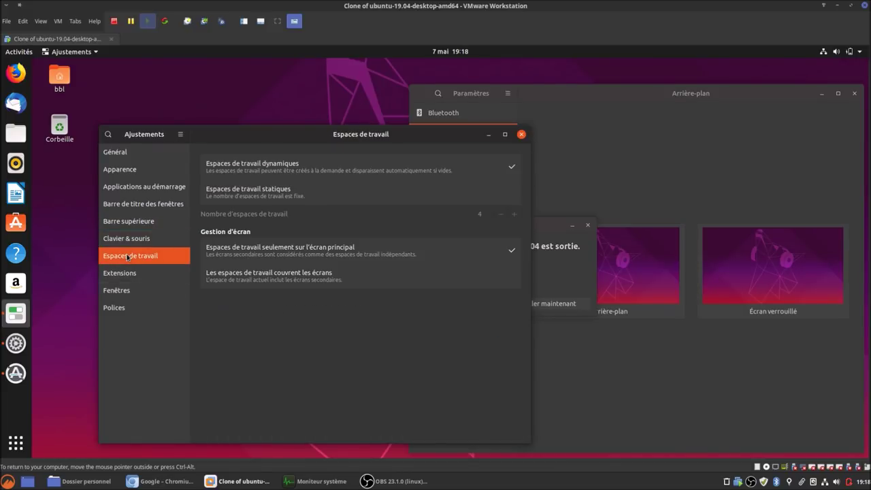
left_click(171, 273)
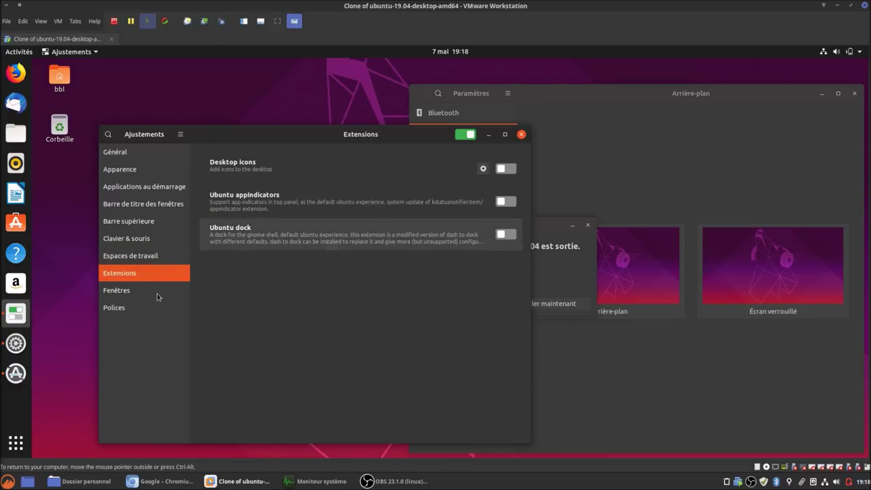
left_click(157, 293)
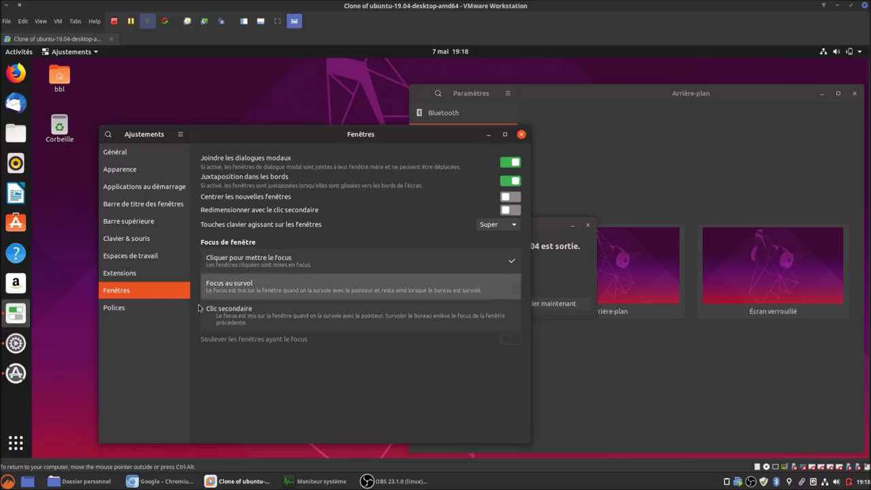
left_click(117, 309)
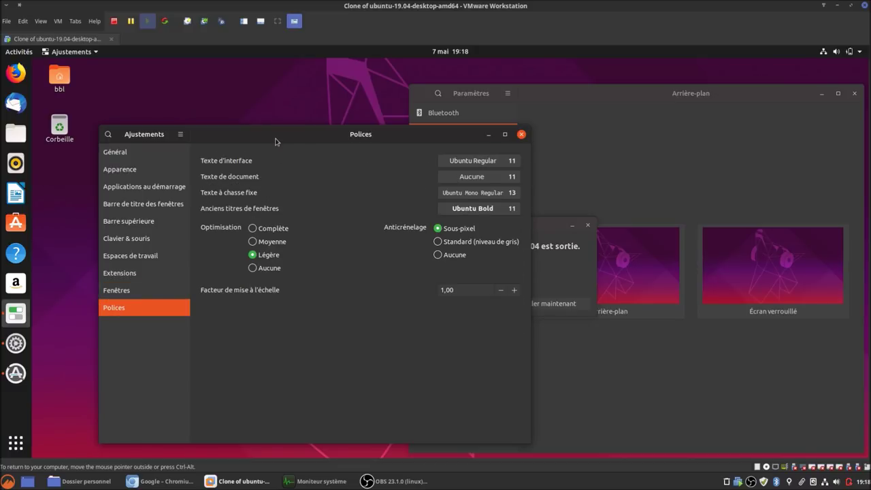
left_click_drag(276, 141, 343, 138)
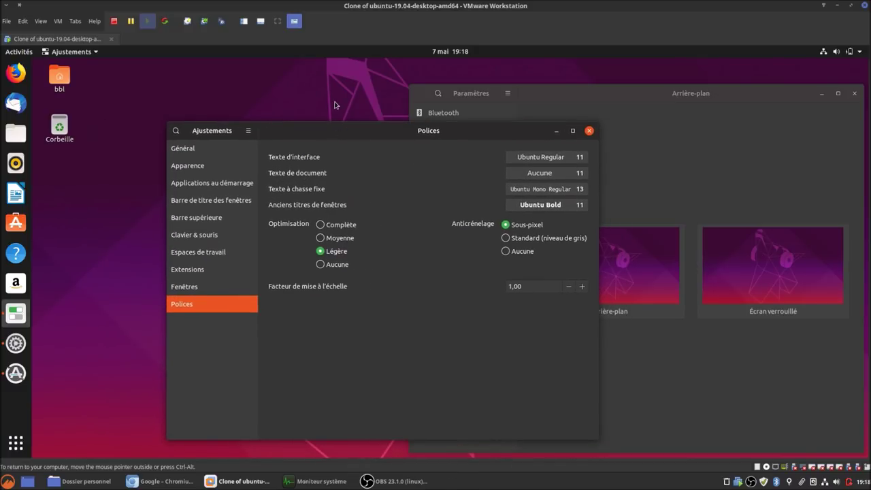